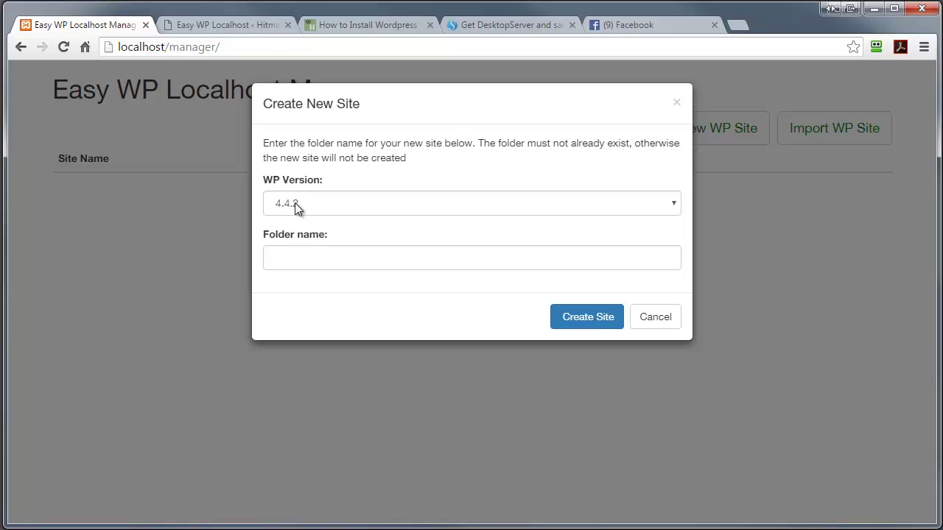
- Create a new local site in folder testsite2 on WordPress version 4.4.2
left_click(671, 207)
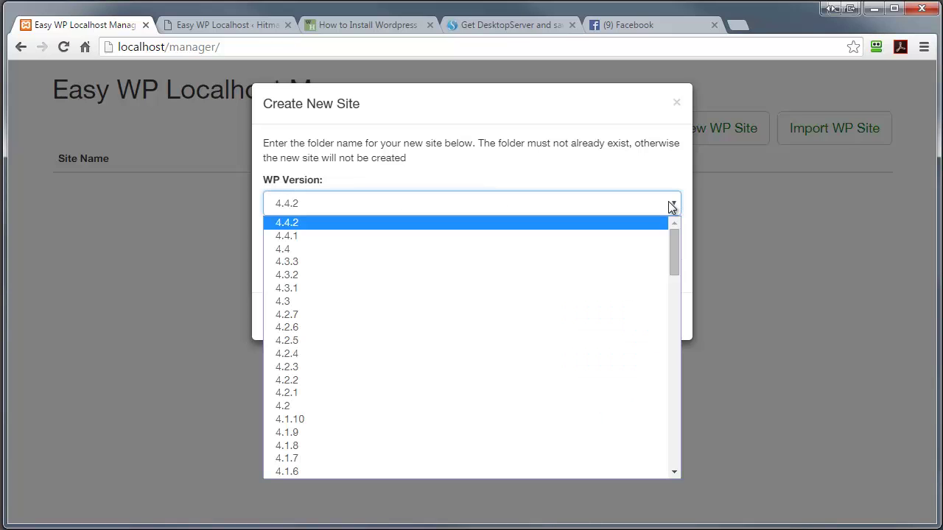
left_click_drag(675, 248, 558, 164)
left_click(425, 220)
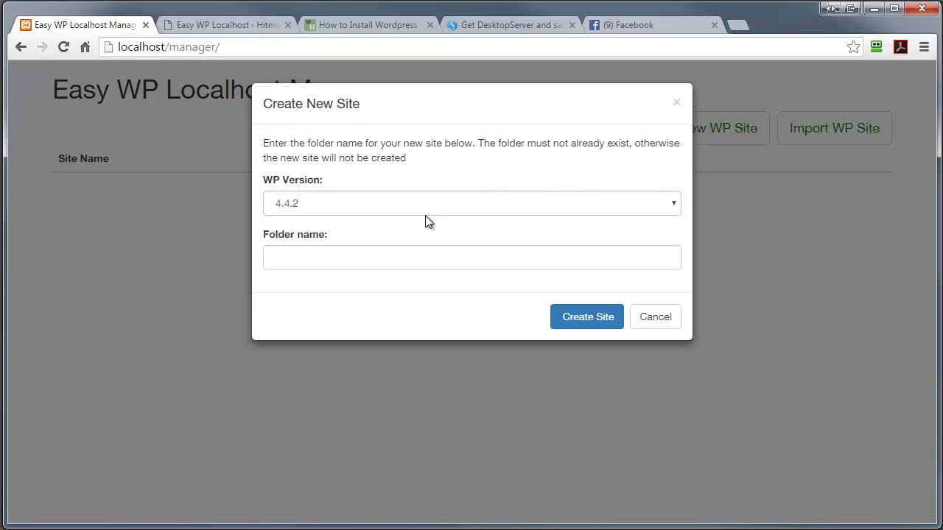
left_click(293, 257)
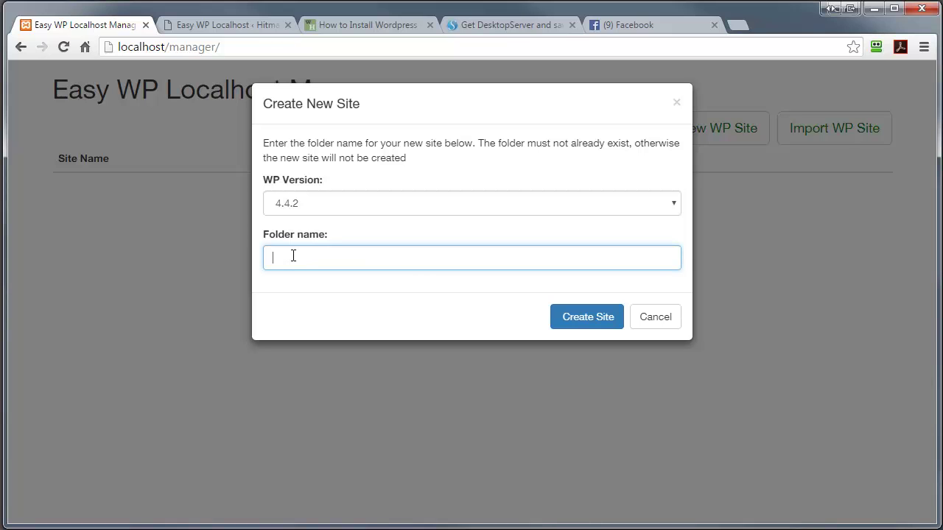
type("testsite2")
left_click(588, 318)
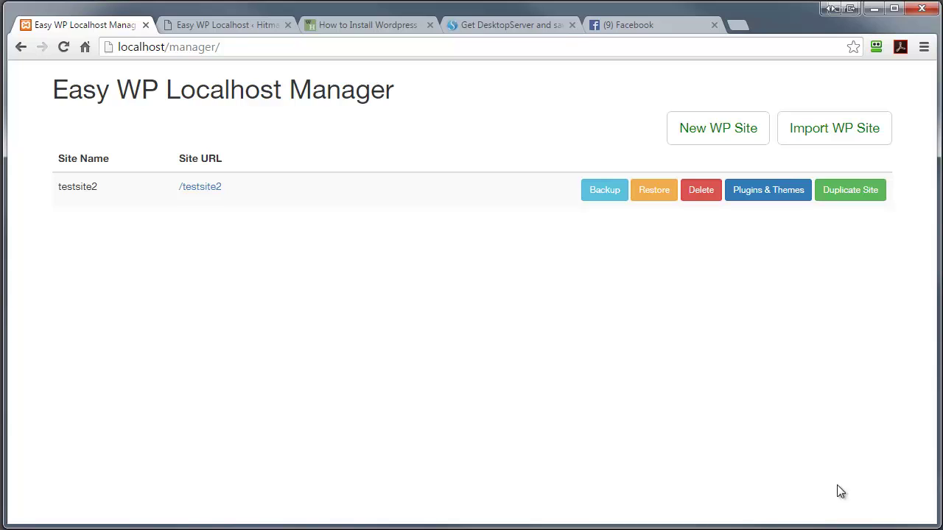
- Install WordPress on testsite2 in English (UK), filling in the install form, and log in
left_click(201, 188)
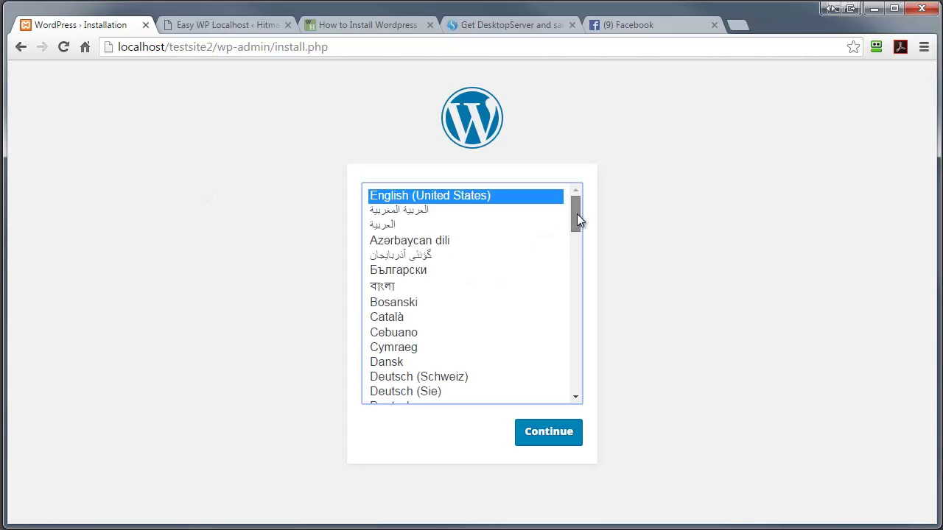
left_click_drag(577, 214, 574, 237)
left_click(431, 335)
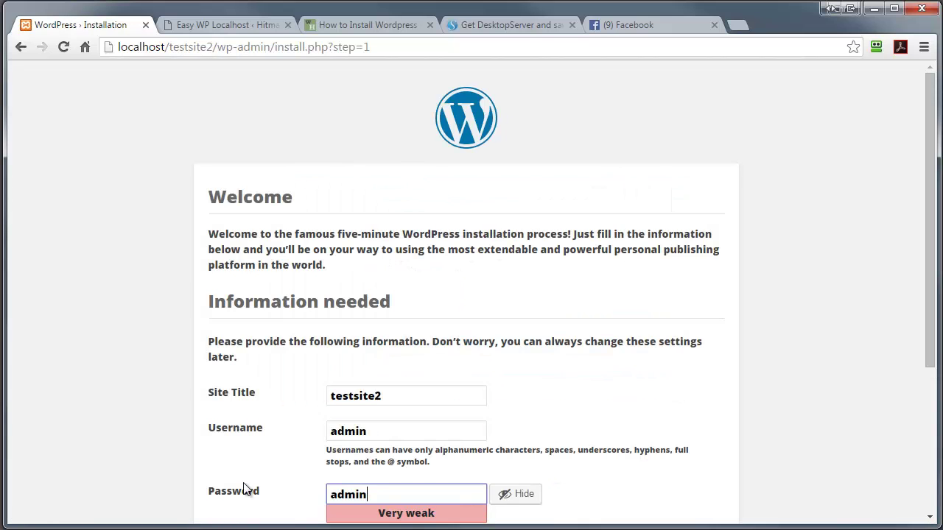
scroll(519, 345, "down", 1)
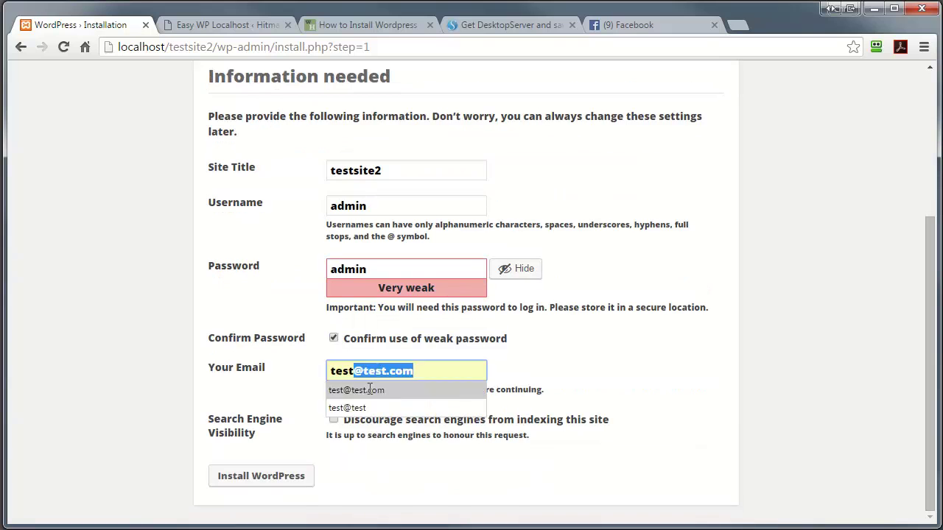
key("Return")
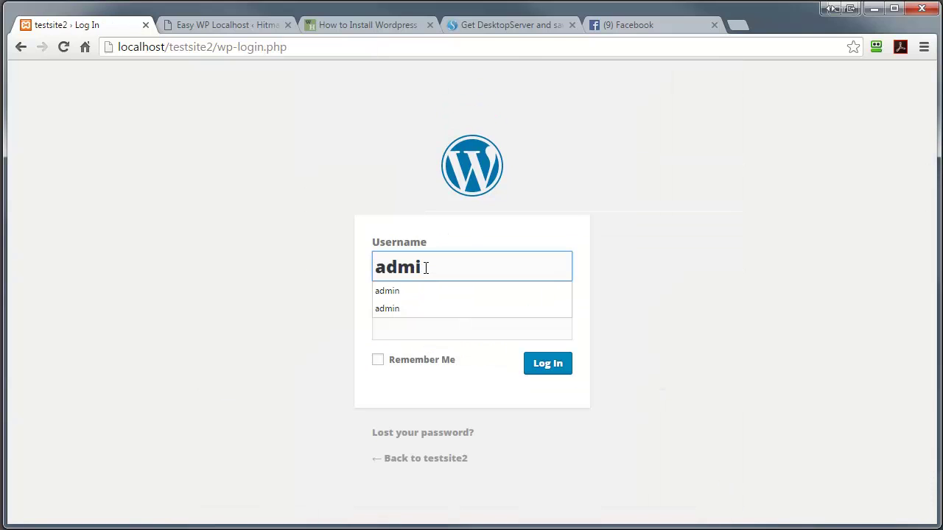
type("n")
key("Tab")
type("admin")
left_click(537, 363)
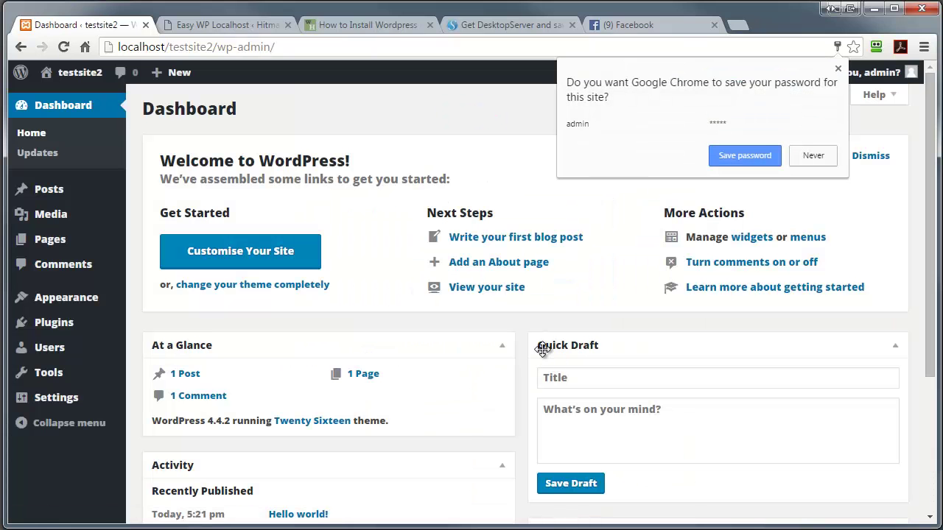
- View the testsite2 front page, then return to its admin dashboard
left_click(76, 78)
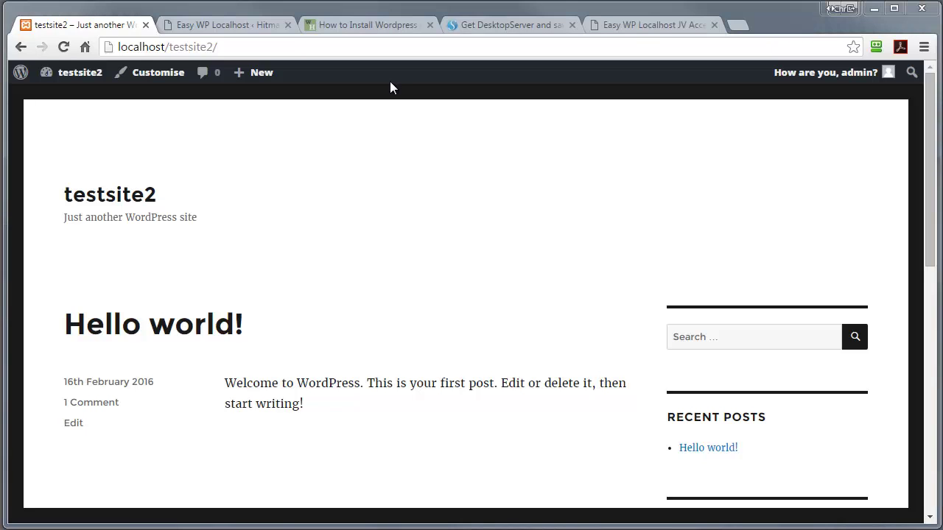
left_click(75, 73)
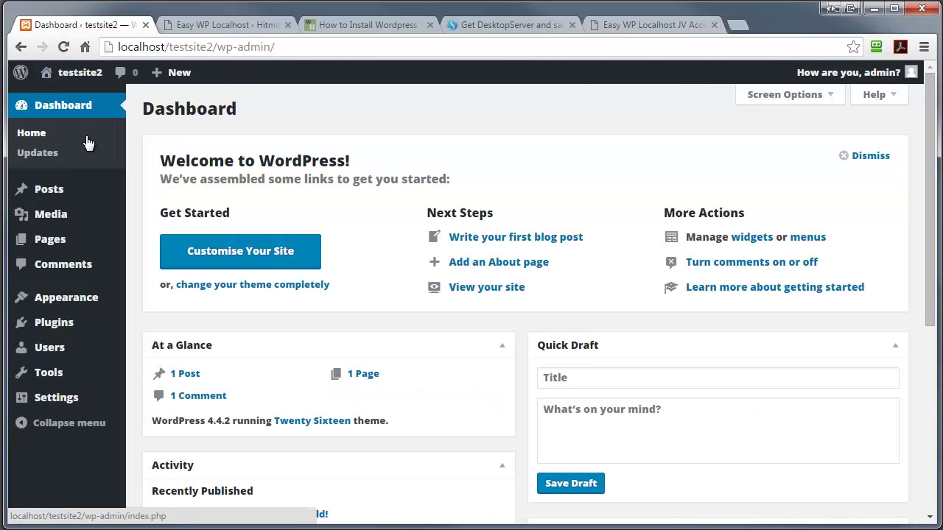
left_click(87, 142)
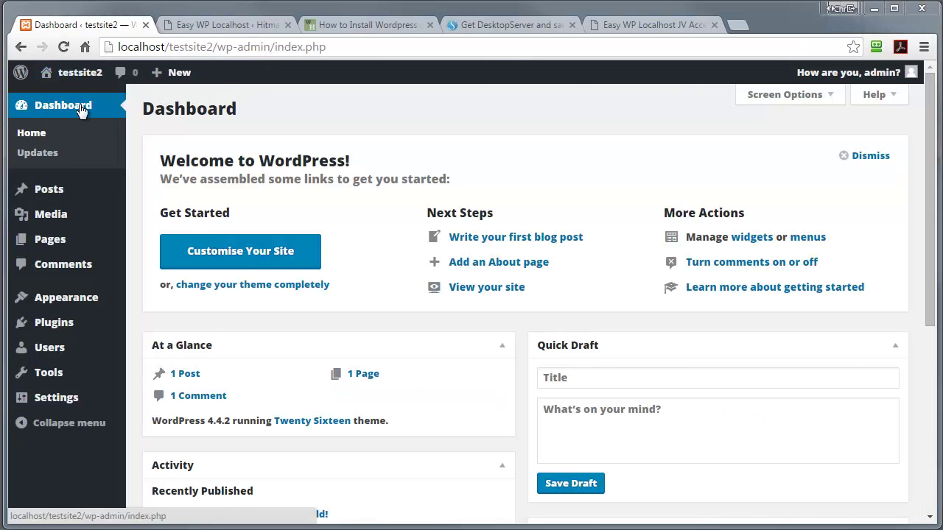
- Install Jetpack from Plugins > Add New, then load localhost/manager/ again
left_click(66, 322)
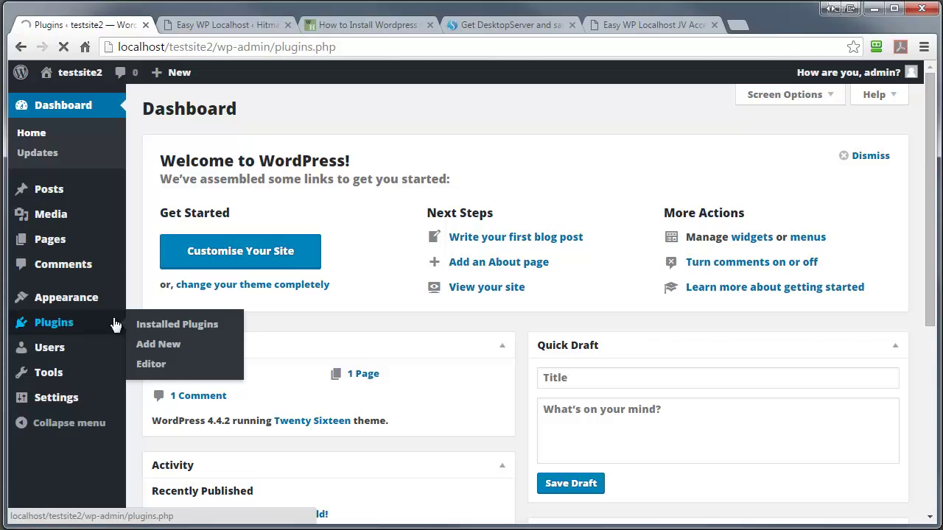
left_click(48, 320)
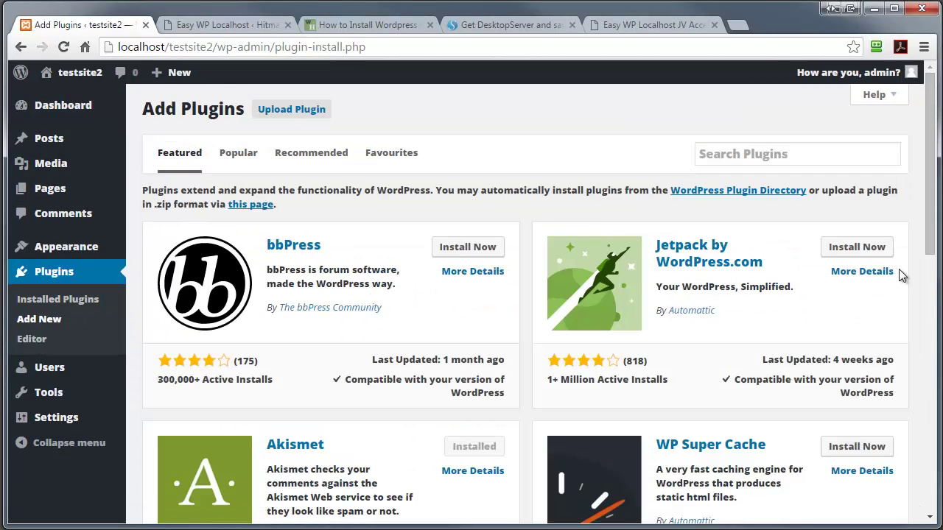
left_click(857, 248)
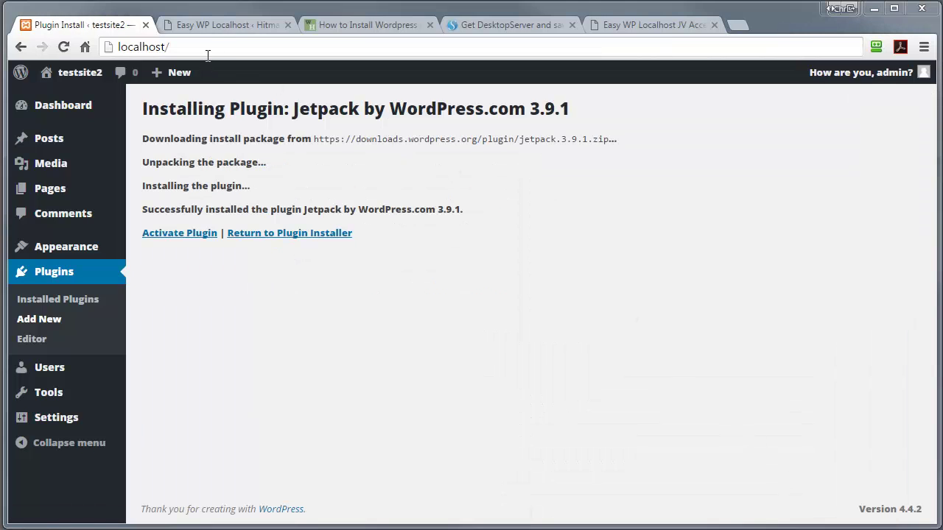
left_click(209, 48)
key("Return")
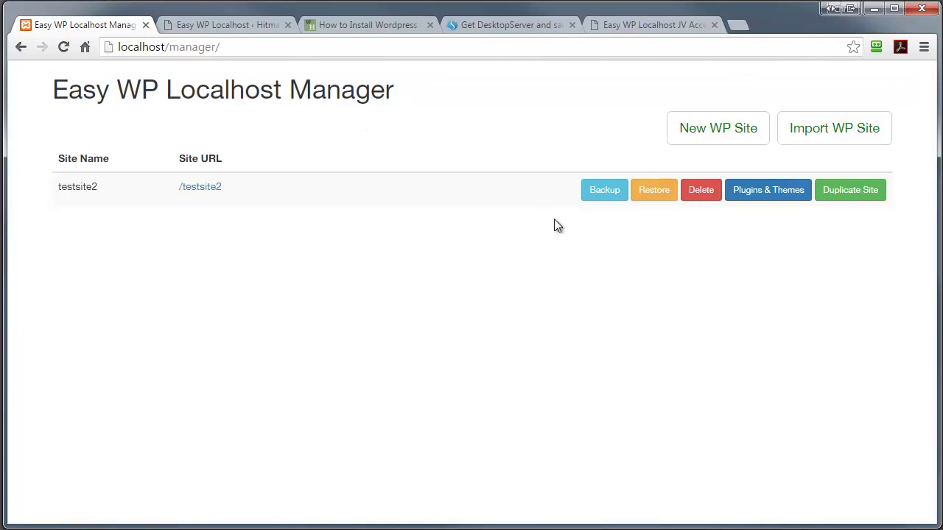
- Run a backup of testsite2 and confirm it with Backup Site
left_click(598, 190)
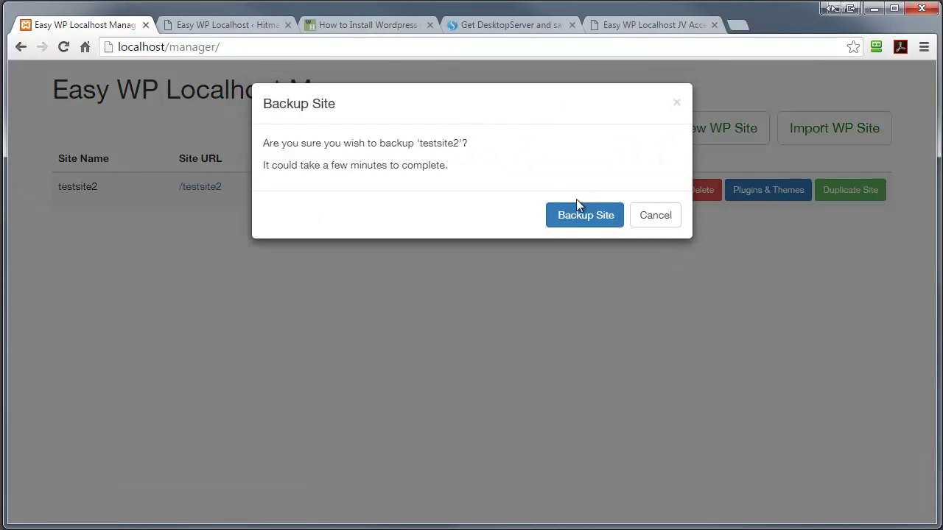
left_click(562, 222)
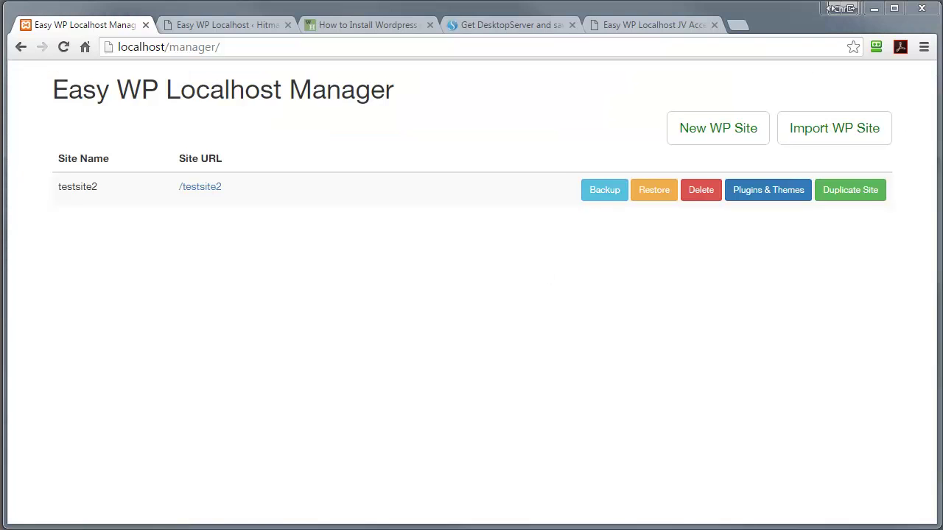
- Upload breakmysite.zip from the Desktop as a testsite2 plugin, install it and activate it
left_click(197, 188)
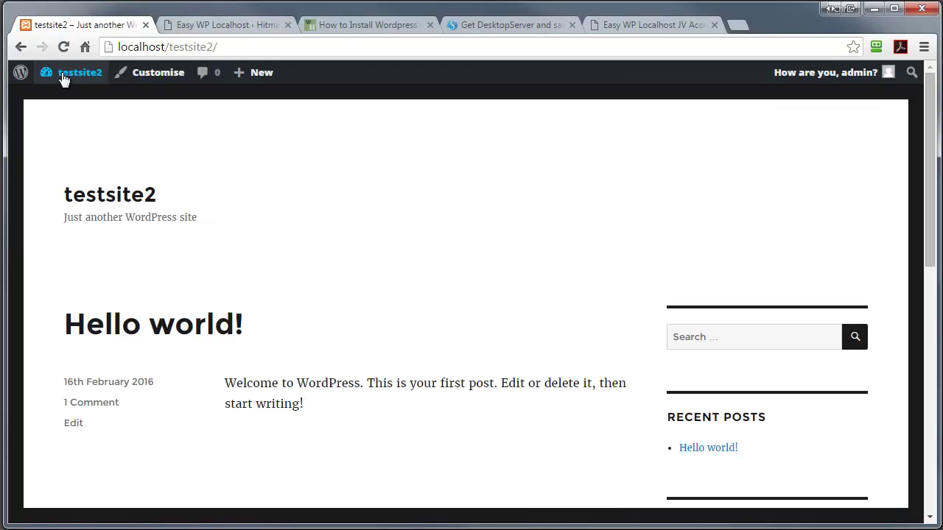
left_click(277, 112)
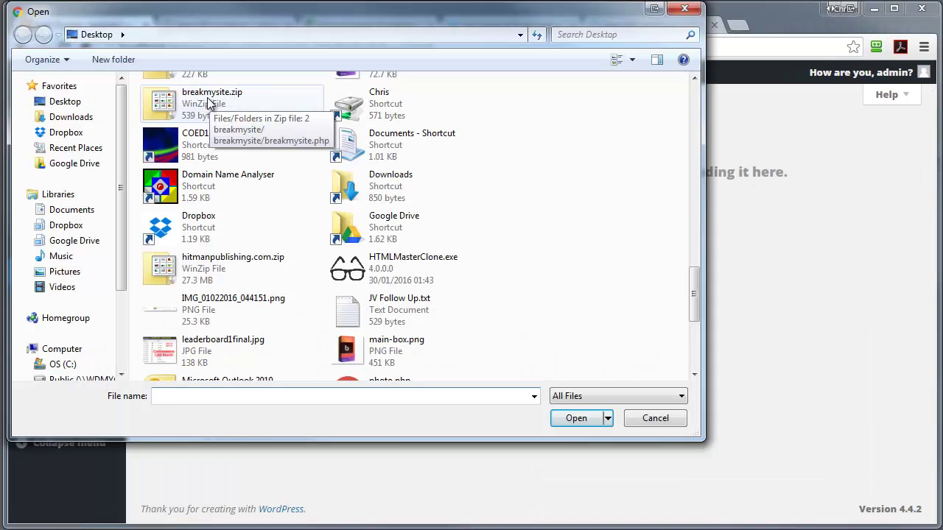
left_click(209, 99)
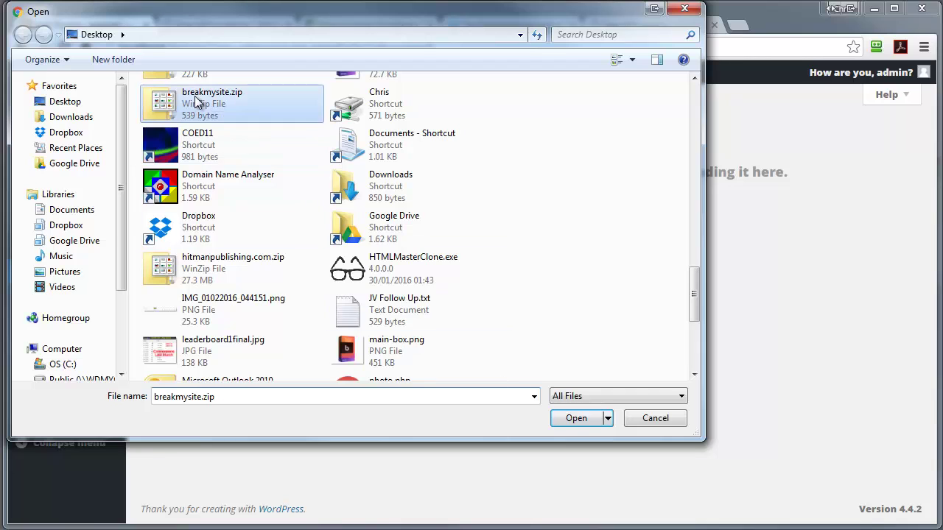
left_click(576, 418)
left_click(425, 261)
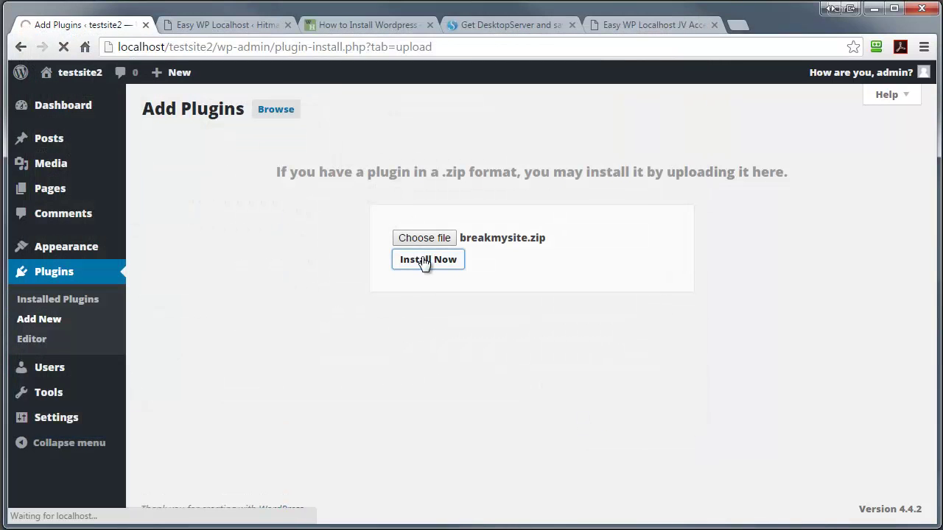
left_click(172, 212)
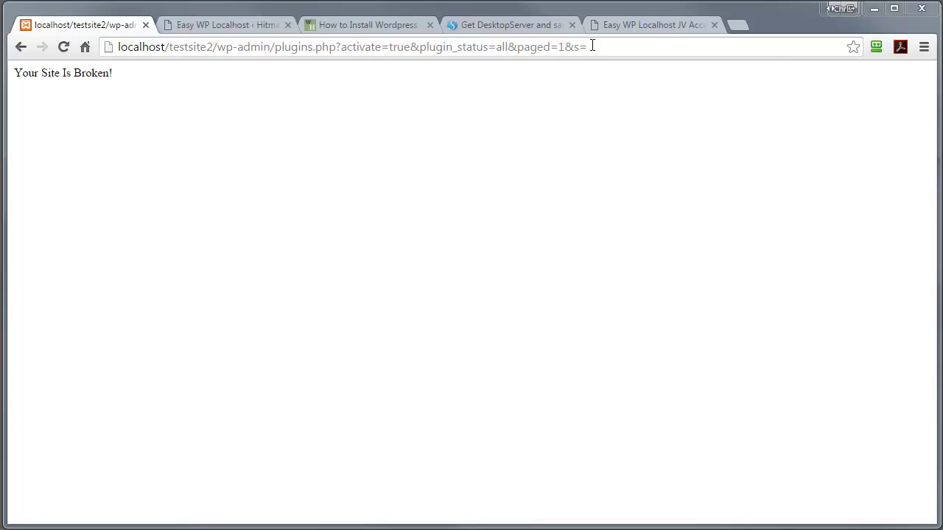
- Trim the testsite2 path from the address to reload the local site manager
left_click_drag(588, 46, 172, 61)
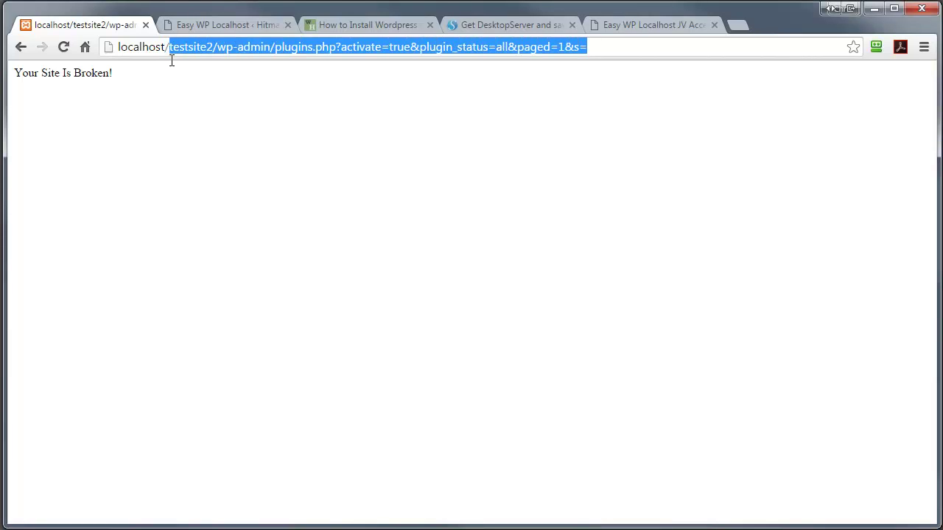
key("BackSpace")
key("Return")
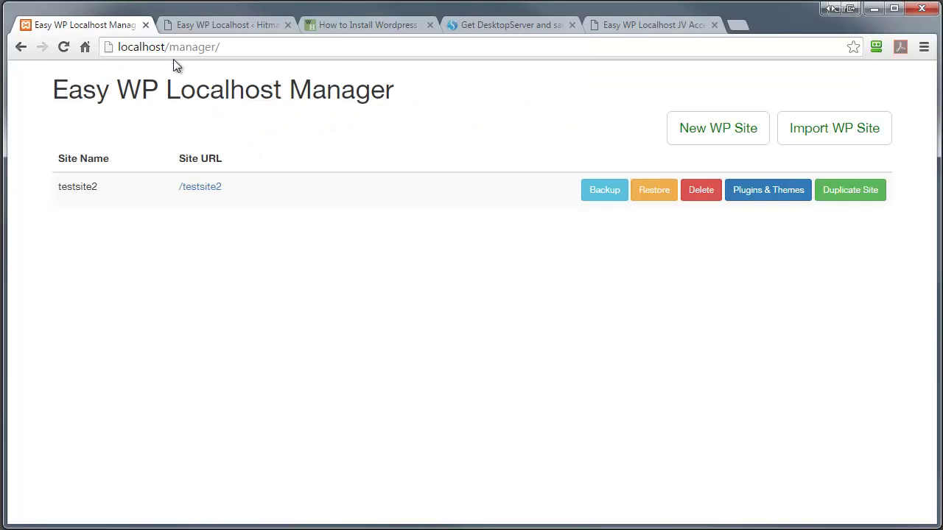
- Restore testsite2 from the 2016-02-16T204531 backup and check the restored site
left_click(651, 190)
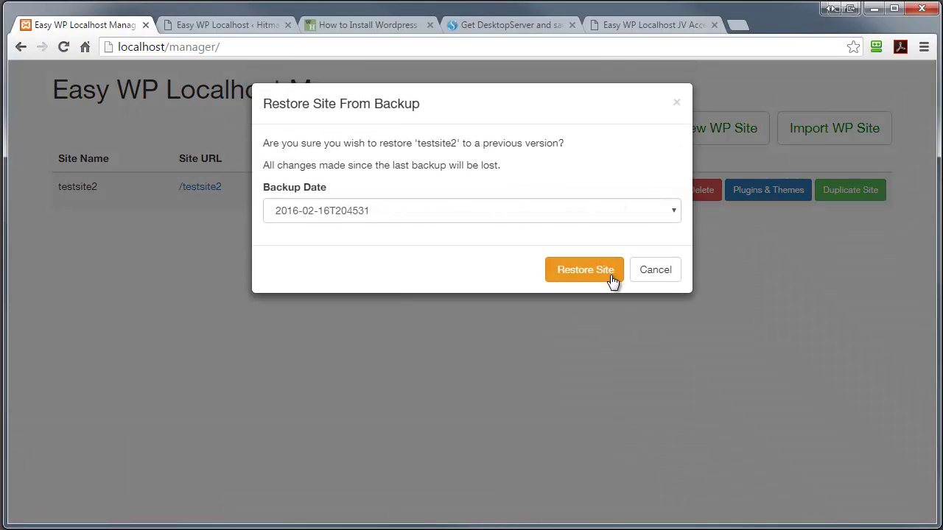
left_click(574, 270)
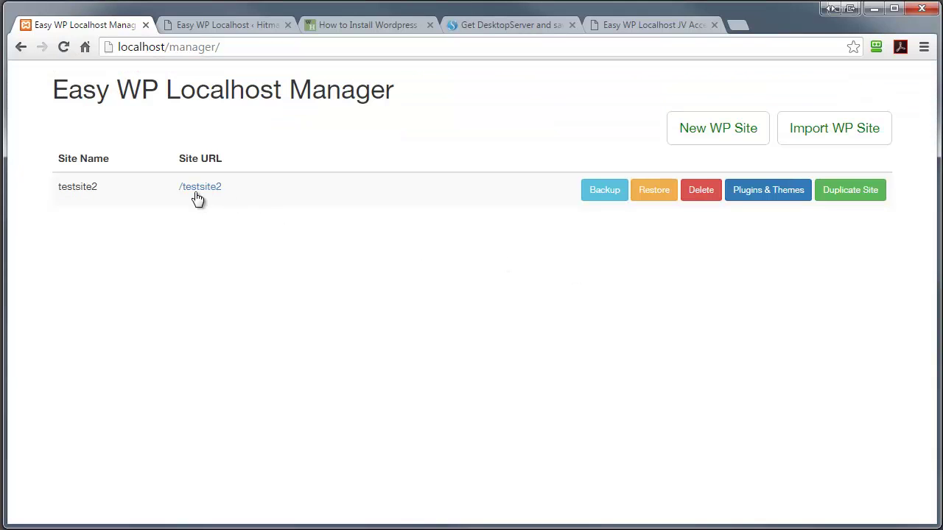
left_click(200, 187)
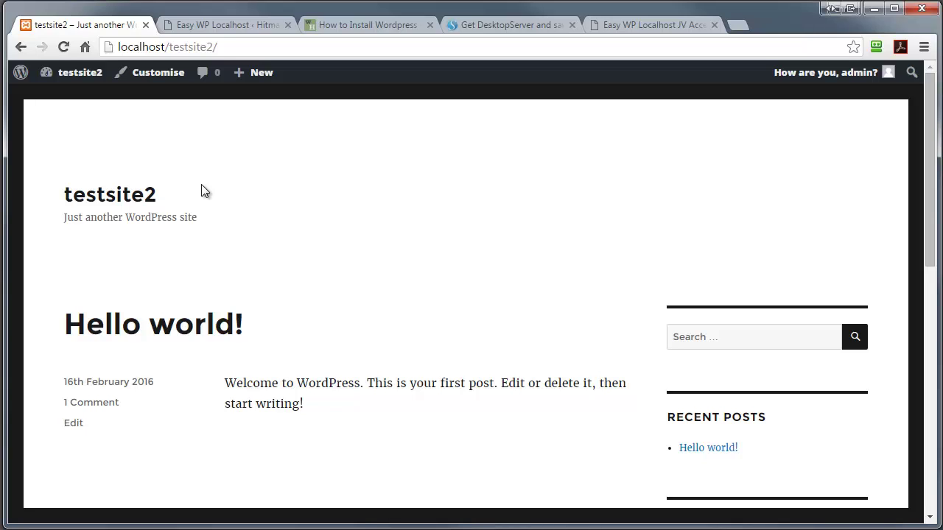
left_click(20, 47)
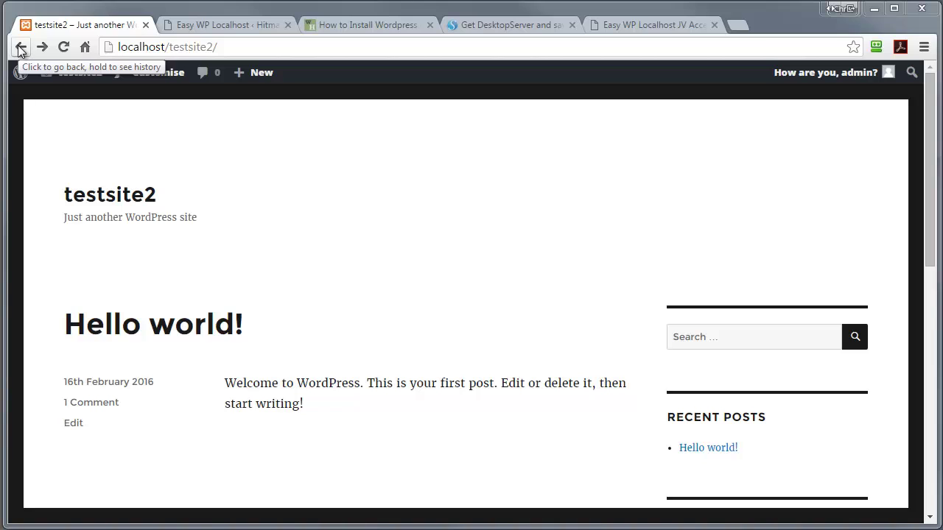
left_click(20, 47)
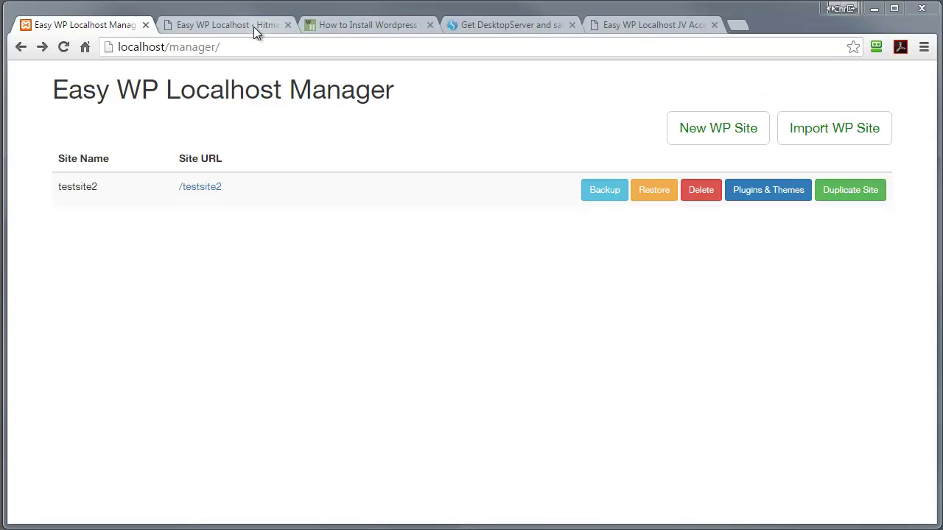
- Show the hitmanpublishing.com admin tab at Easy WP Localhost > Export Site
left_click(230, 25)
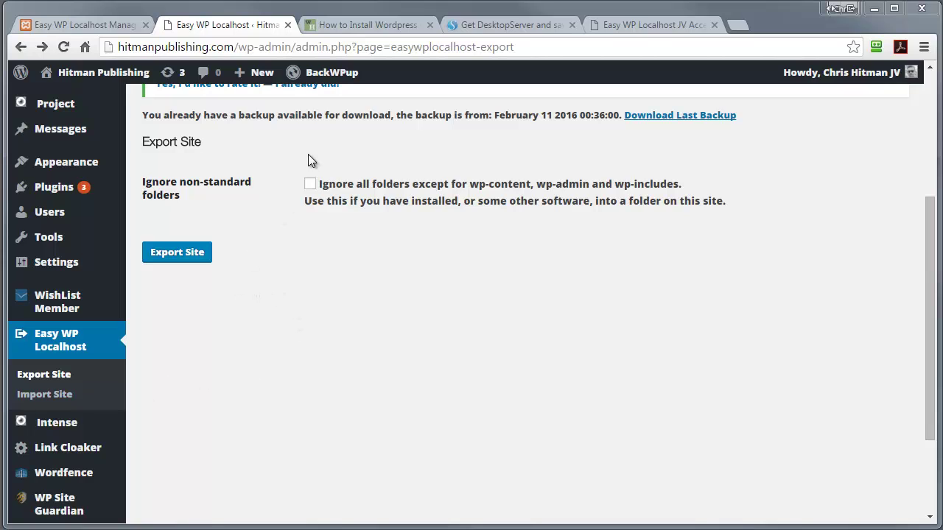
mouse_move(97, 70)
- Import hitmanpublishing.com.zip as a new local site in the hitman folder
left_click(77, 29)
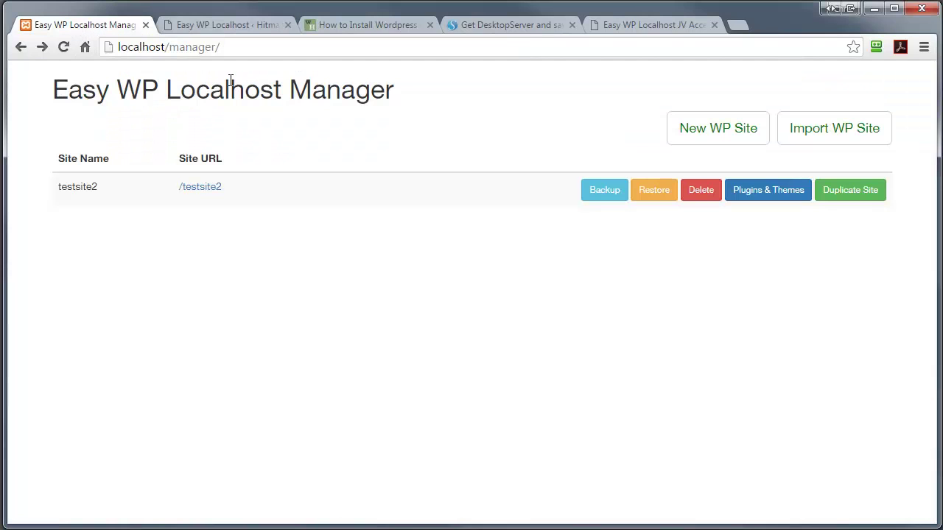
left_click(806, 129)
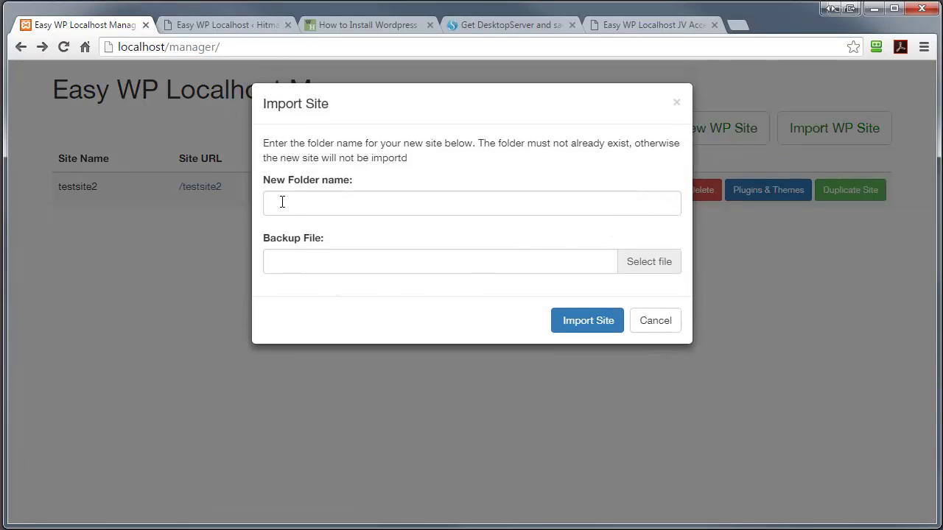
left_click(282, 202)
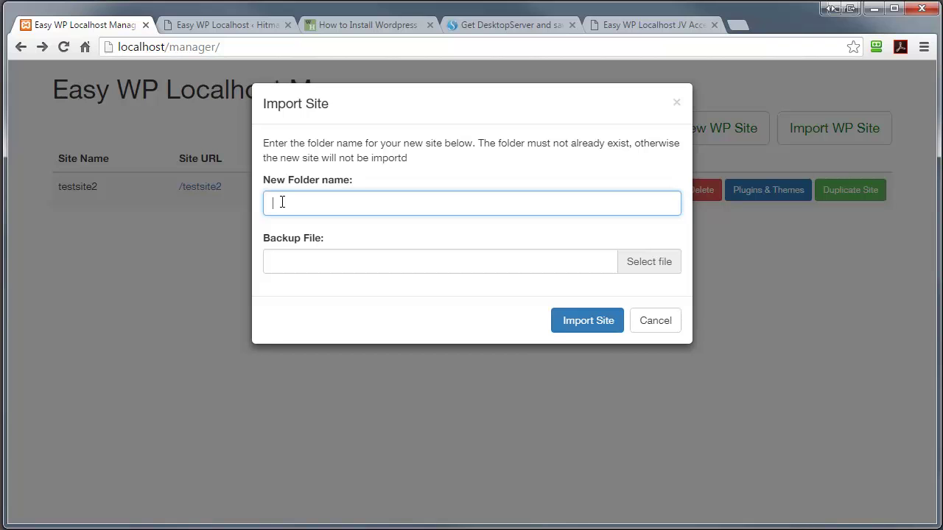
type("hitman")
left_click(639, 266)
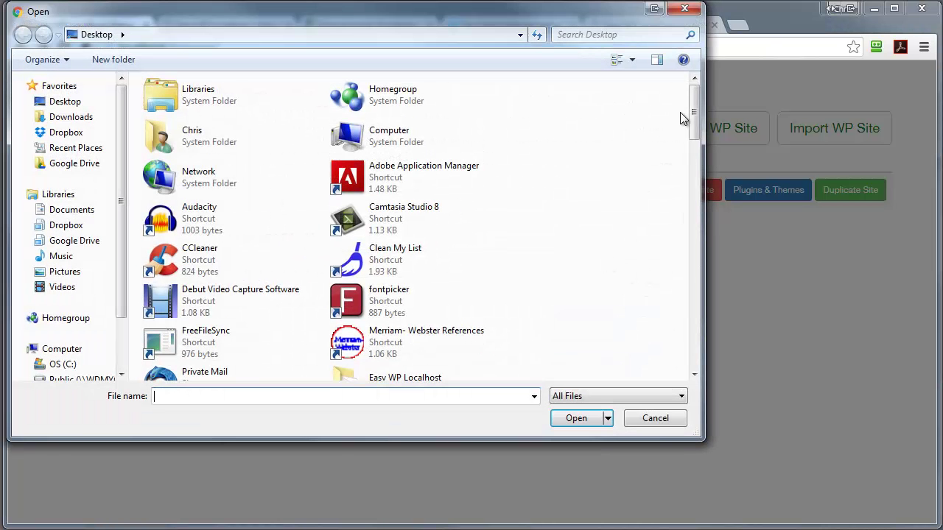
scroll(684, 118, "down", 10)
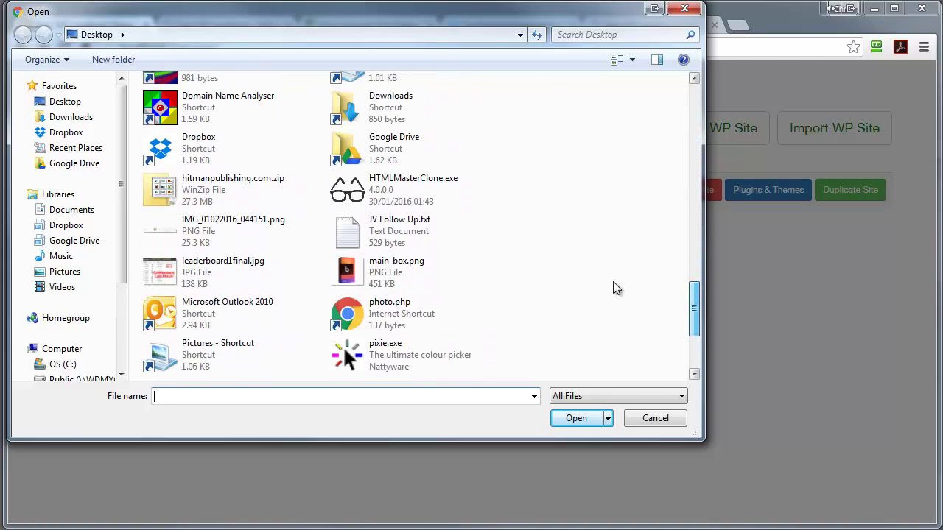
left_click(228, 190)
left_click(571, 420)
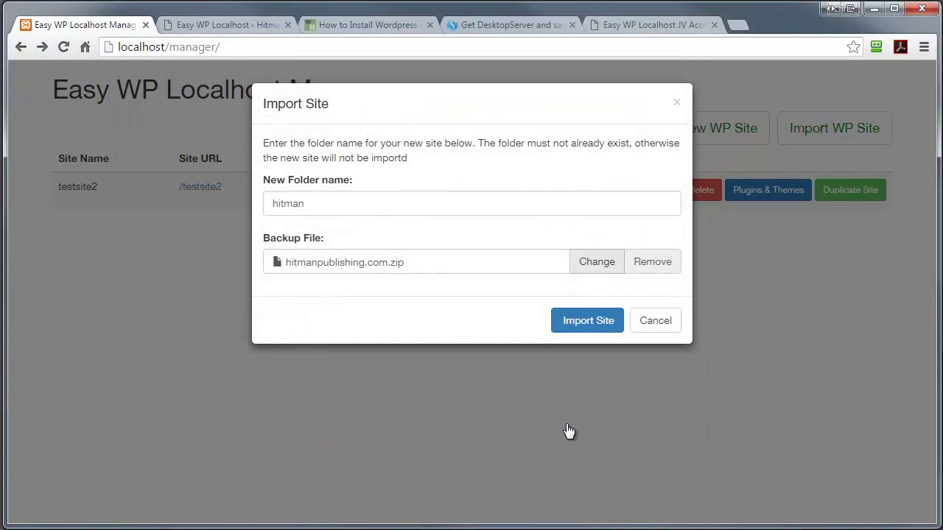
left_click(586, 324)
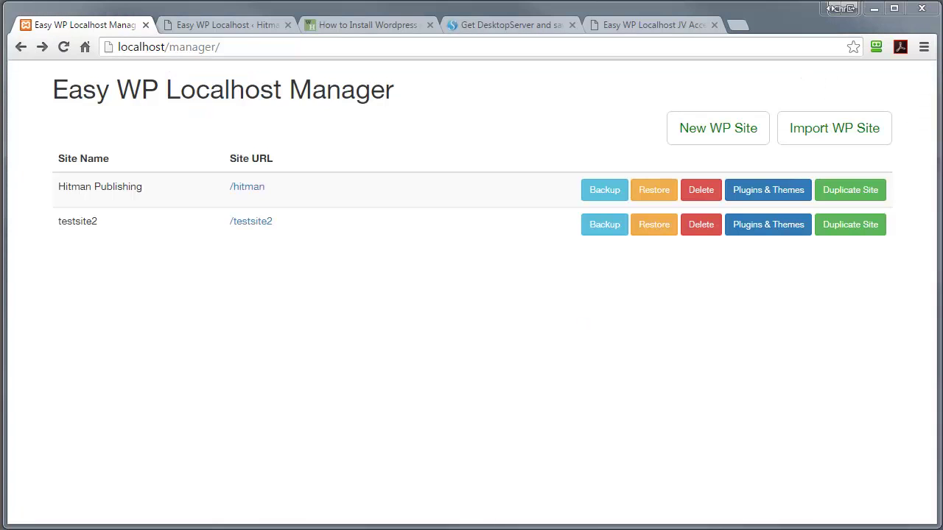
left_click(256, 190)
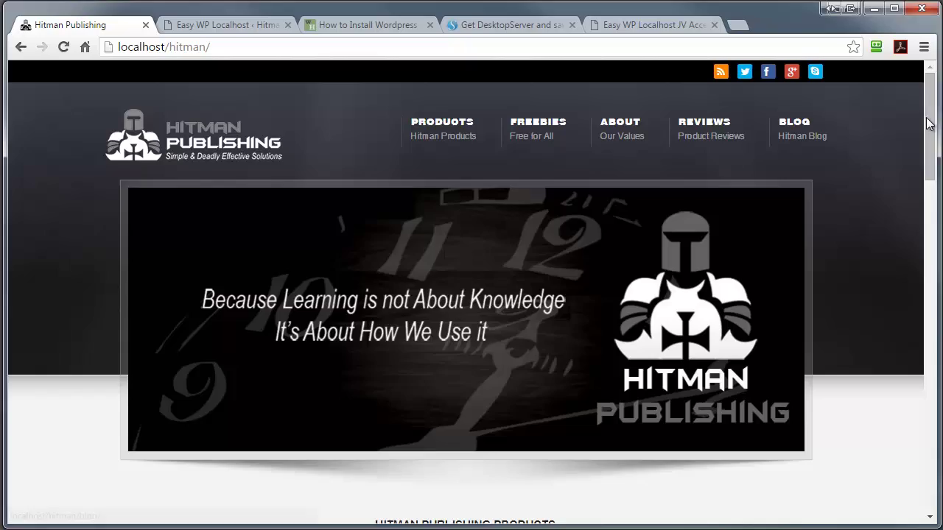
left_click_drag(929, 124, 915, 100)
left_click(225, 31)
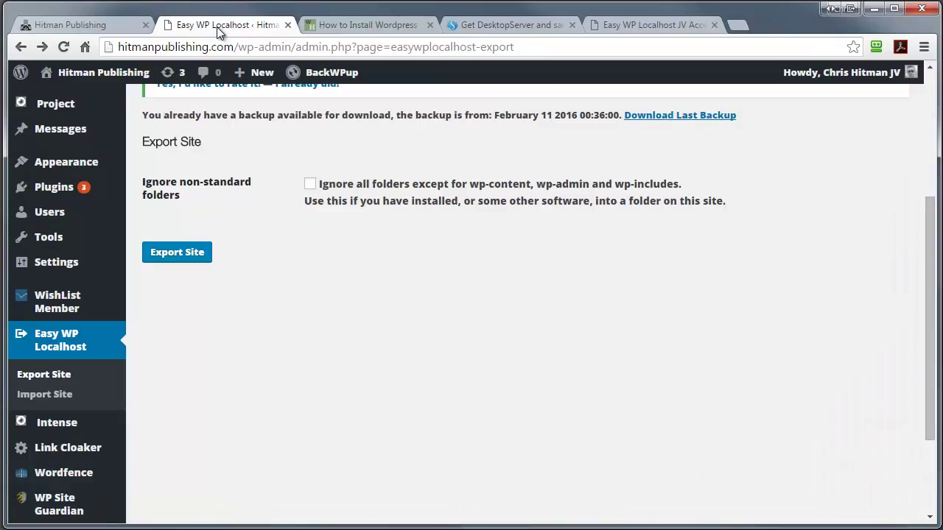
left_click(73, 74)
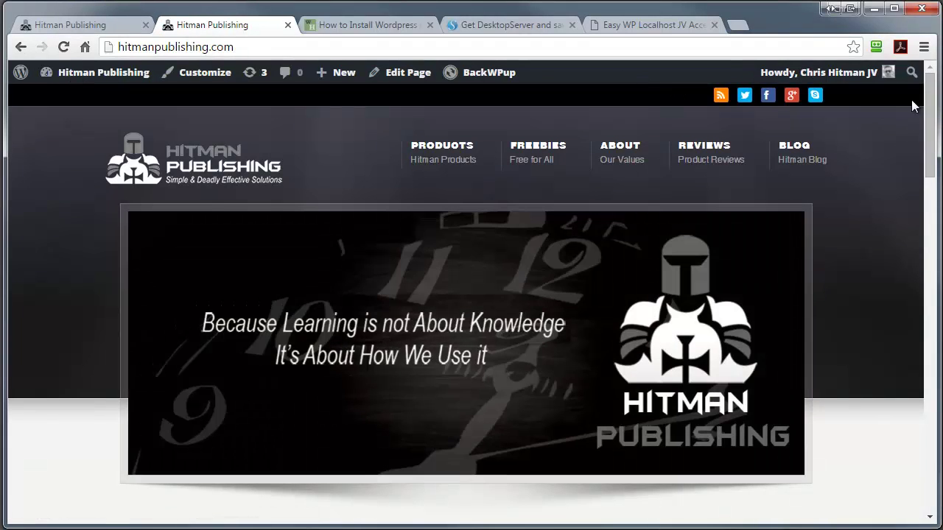
mouse_move(932, 105)
left_mouse_down()
mouse_move(932, 394)
mouse_move(932, 104)
left_mouse_up()
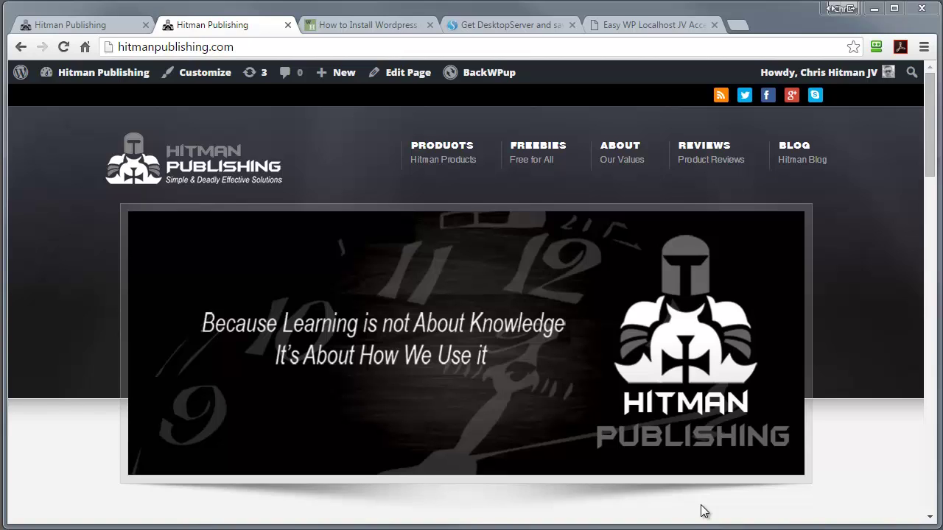
key("ctrl+shift+Tab")
- Install plugins wp-optin-boxes and wp-serverinfo plus themes twentyten and vantage on testsite2
left_click(19, 48)
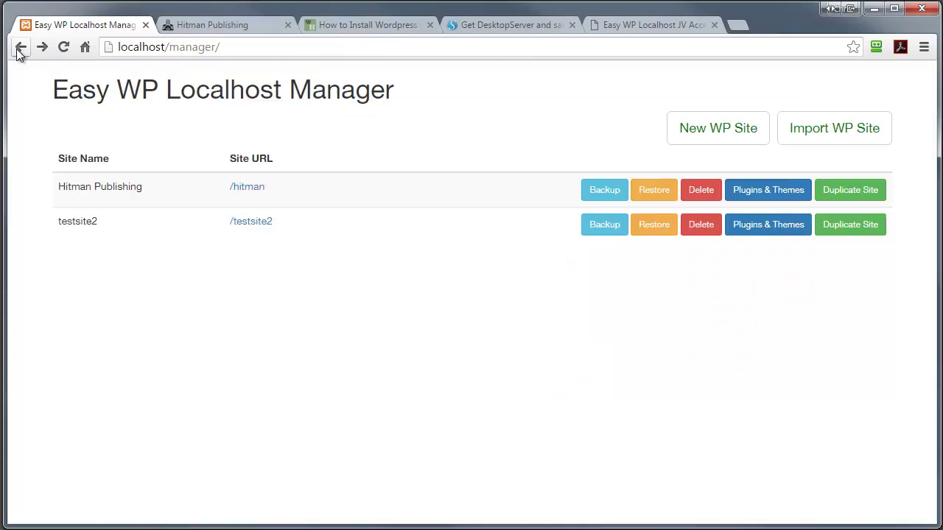
left_click(787, 232)
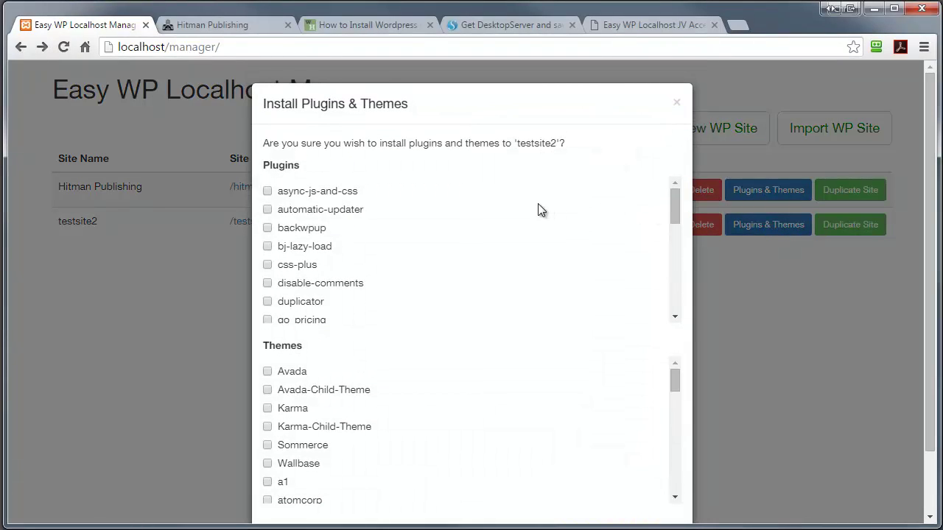
left_click_drag(673, 194, 665, 301)
left_click_drag(672, 385, 681, 491)
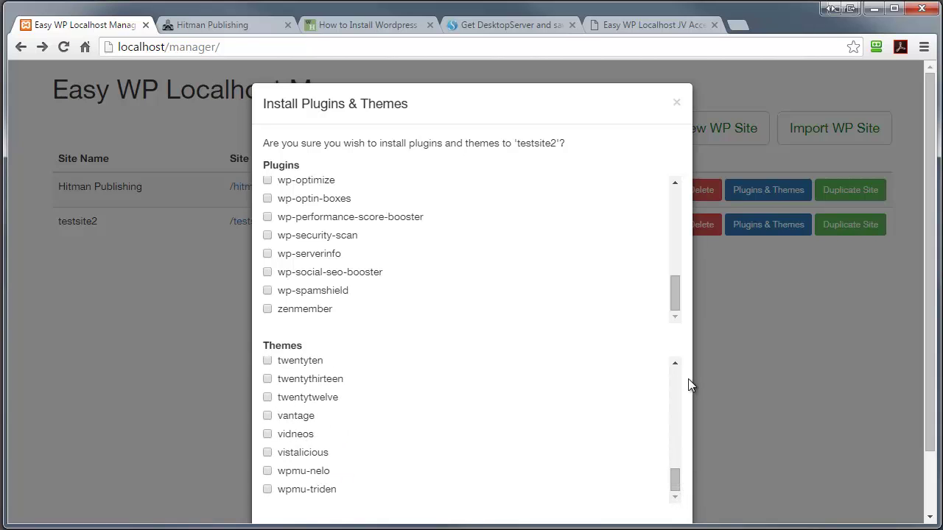
left_click(268, 199)
left_click(267, 254)
left_click(267, 361)
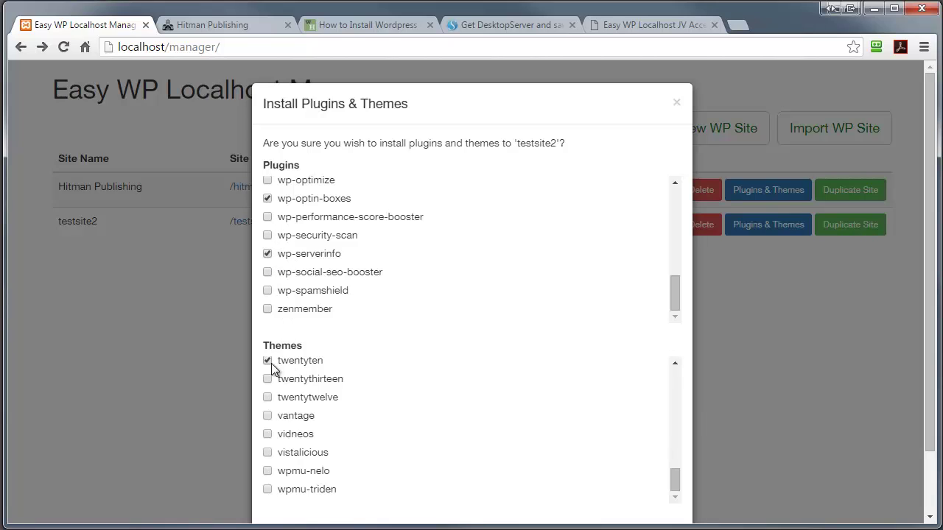
left_click(267, 417)
scroll(799, 294, "down", 2)
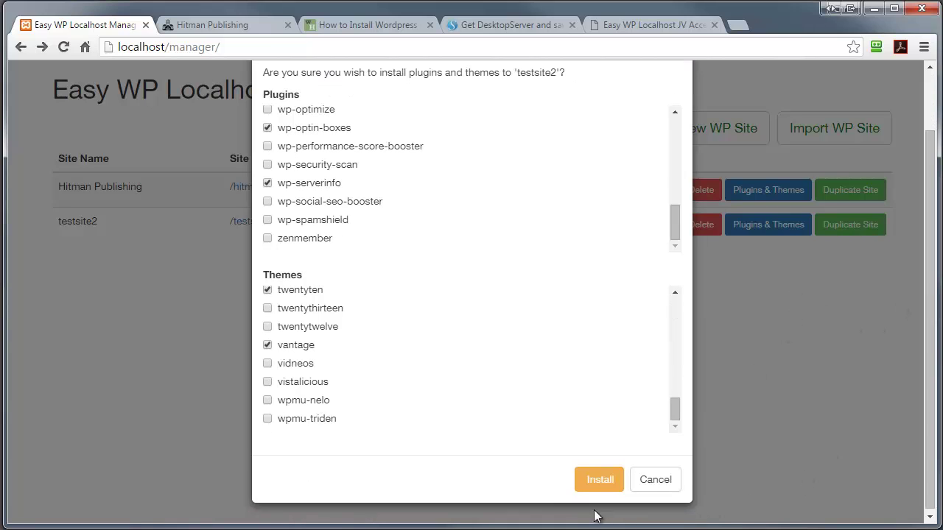
left_click(598, 483)
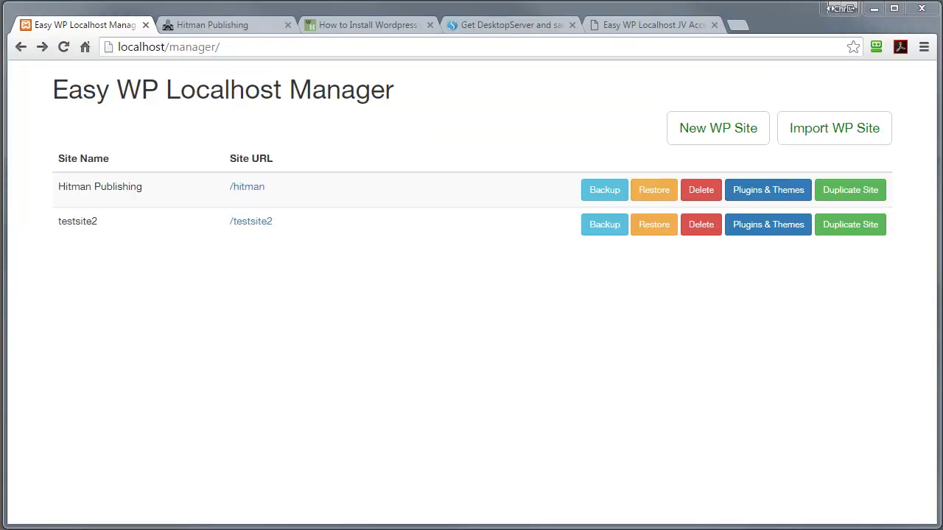
- Check testsite2's plugin list for WP Optin Boxes and WP-ServerInfo, then go back
left_click(254, 221)
mouse_move(80, 73)
left_click(92, 104)
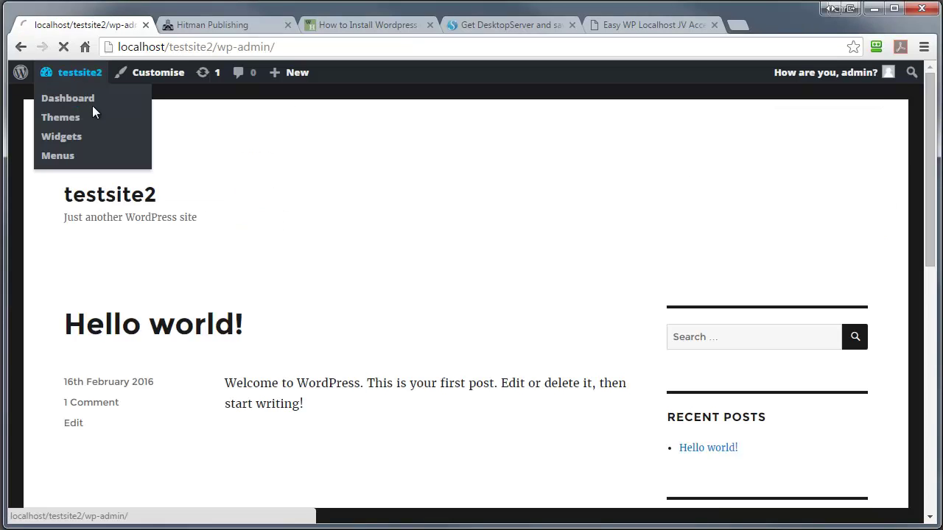
left_click(51, 327)
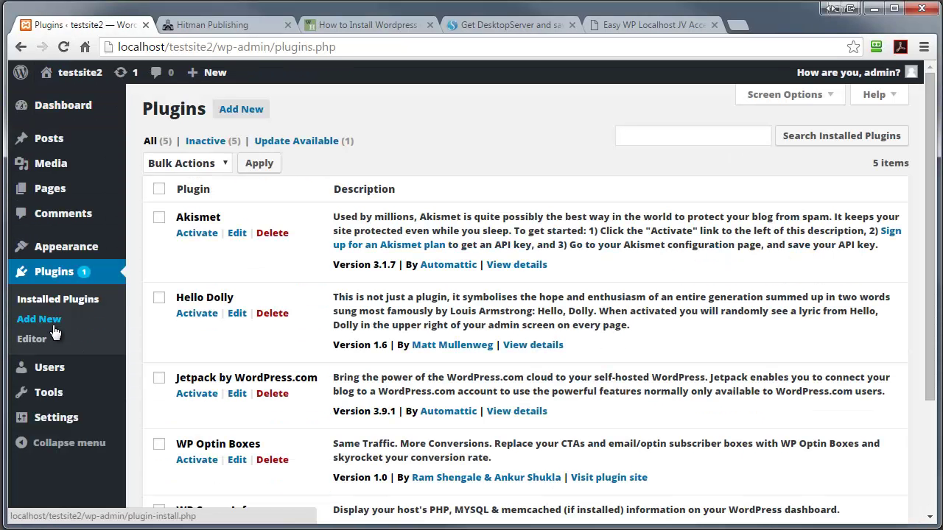
scroll(718, 316, "down", 3)
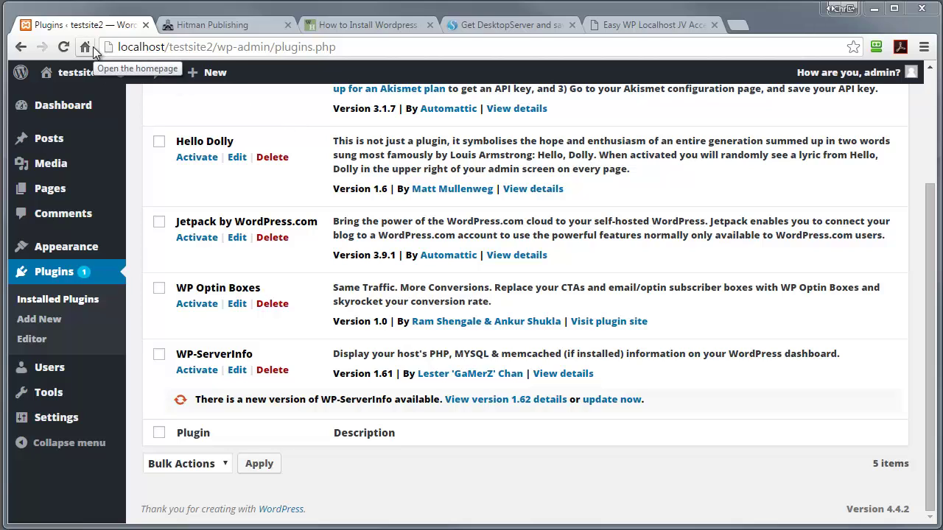
left_click(22, 46)
- Go back to the local site manager page by removing the testsite2 path from the address
left_click(23, 47)
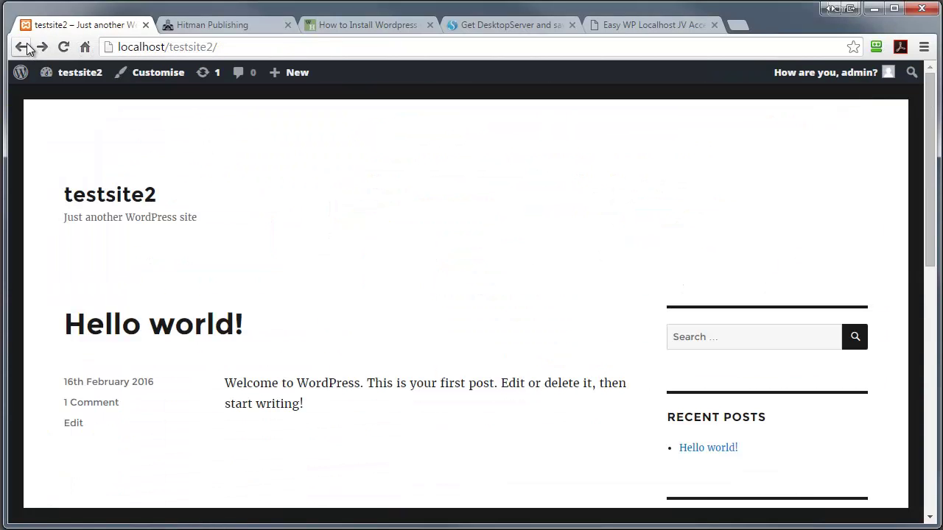
left_click_drag(242, 49, 165, 50)
key("BackSpace")
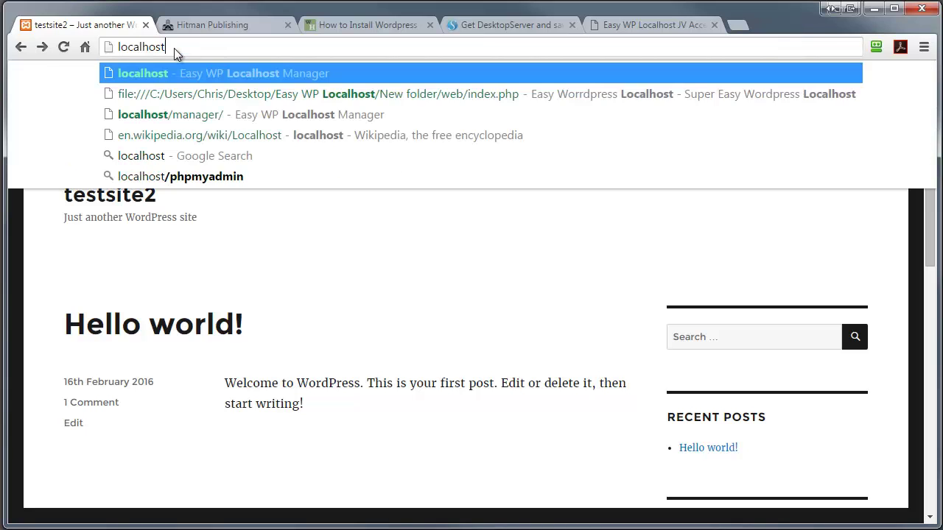
key("Return")
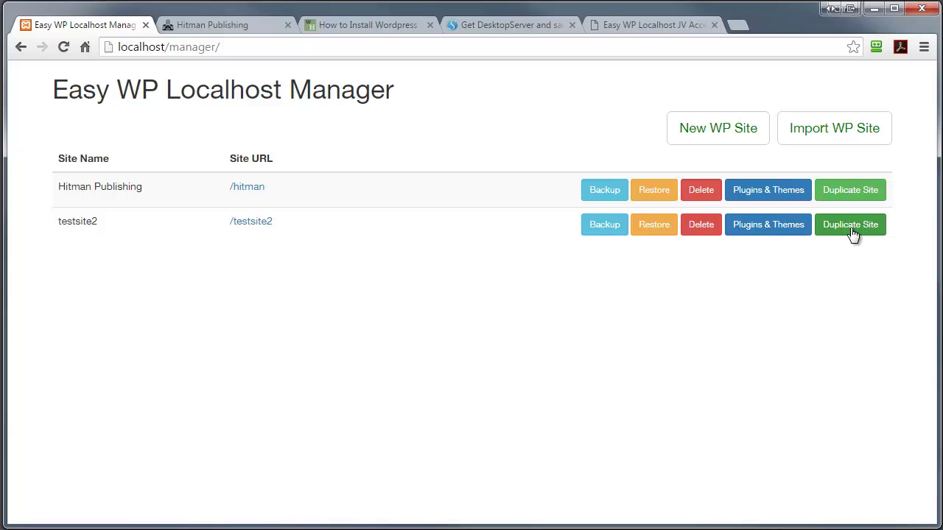
- Duplicate testsite2 into a new folder named test3 with Clone Site
left_click(850, 225)
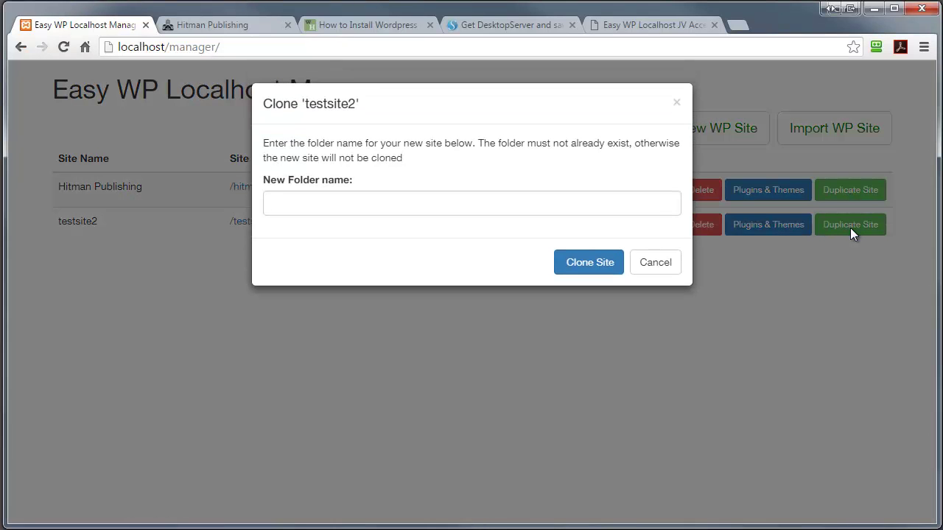
left_click(313, 200)
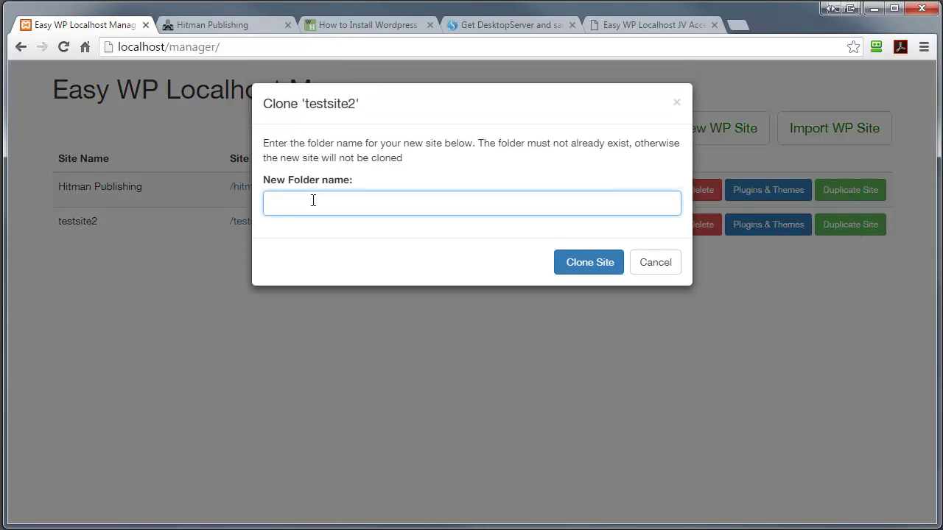
type("test3")
left_click(565, 264)
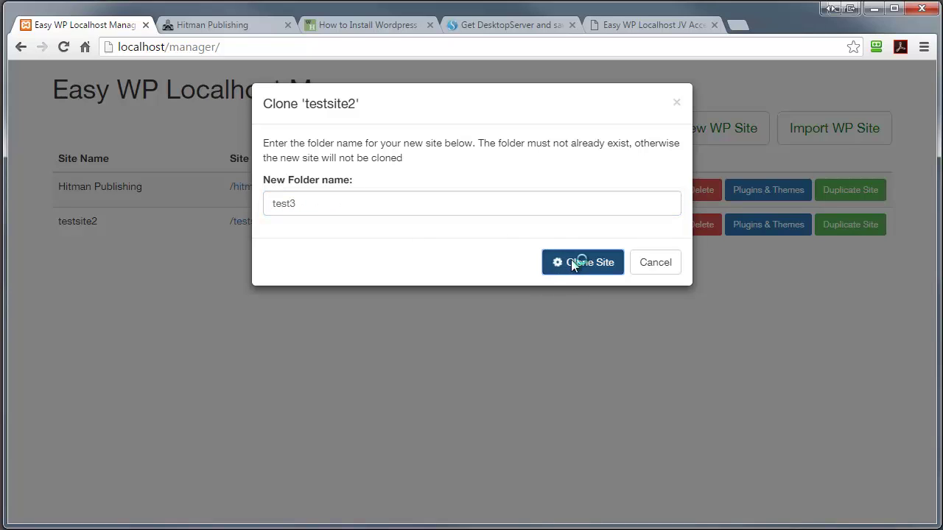